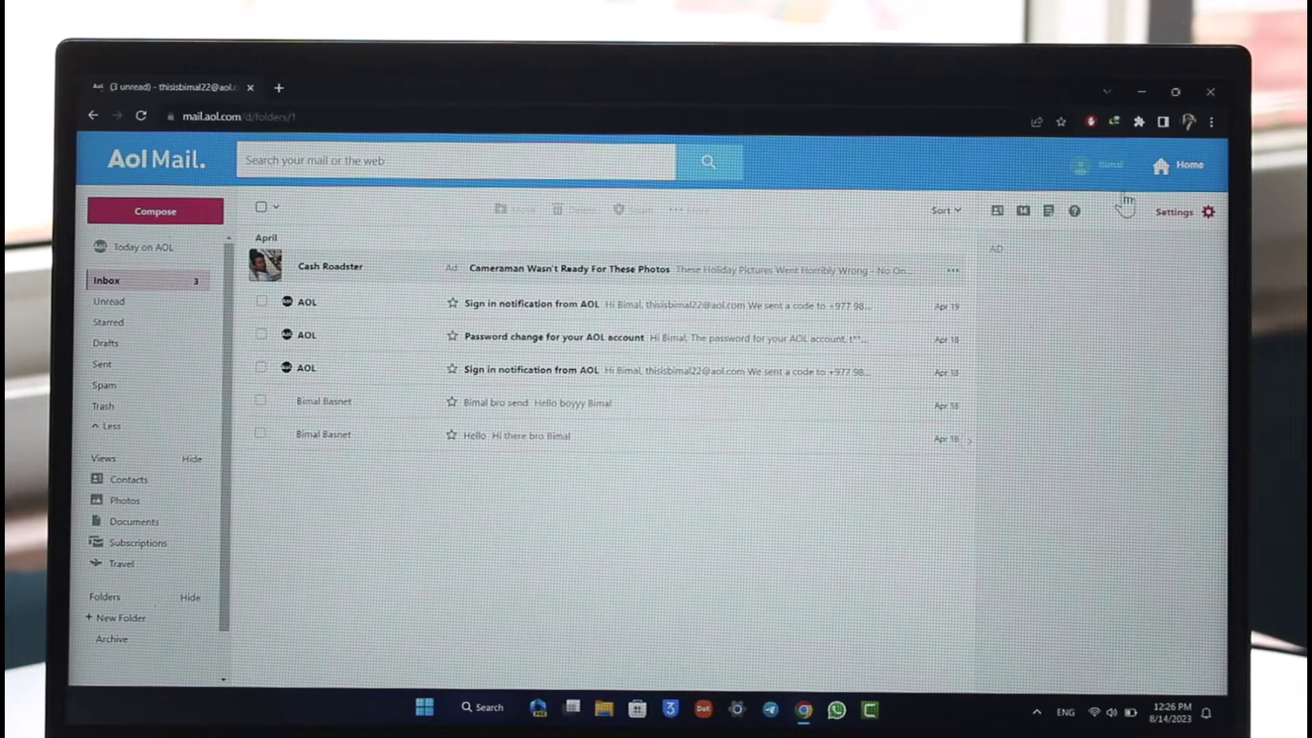
Step: Open AOL Mail's More Settings page from the gear menu and show the Filters section
{"action": "left_click", "coordinate": [1102, 165]}
{"action": "left_click", "coordinate": [1207, 212]}
{"action": "scroll", "coordinate": [1095, 513], "scroll_direction": "down", "scroll_amount": 3}
{"action": "left_click", "coordinate": [1049, 602]}
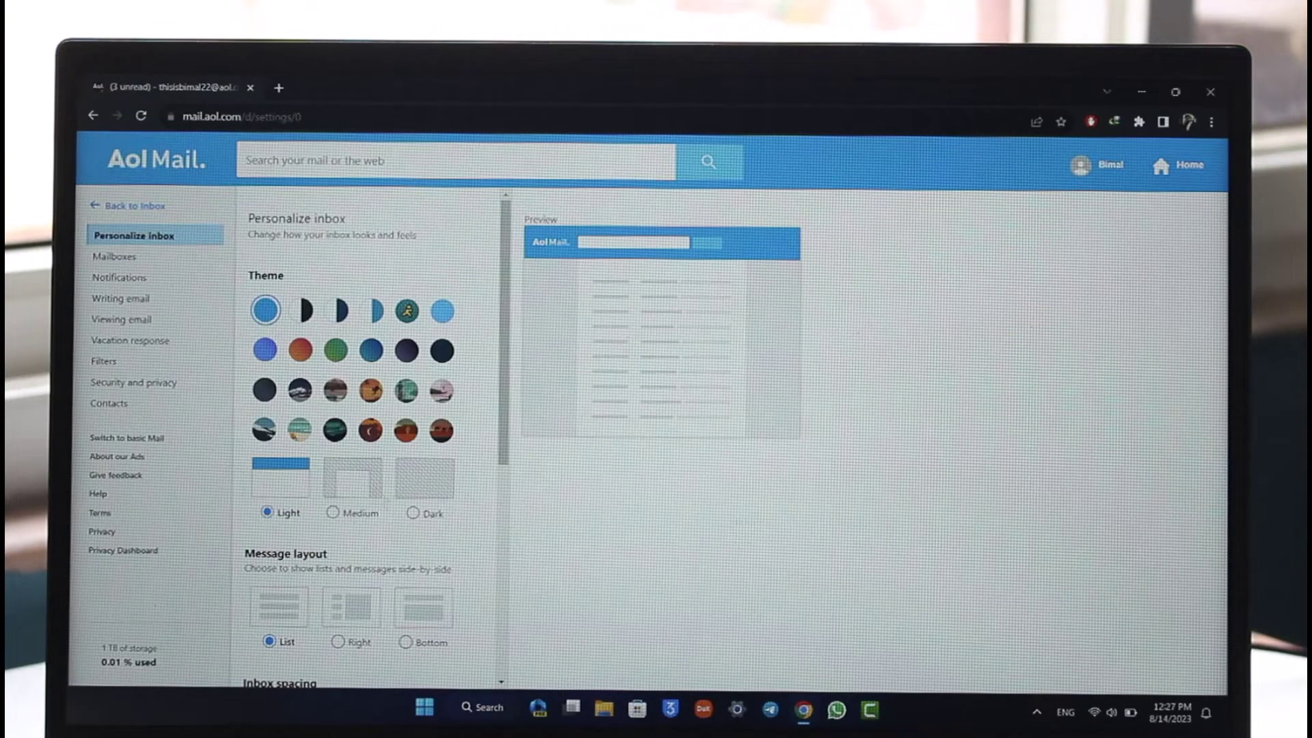
{"action": "left_click", "coordinate": [104, 361]}
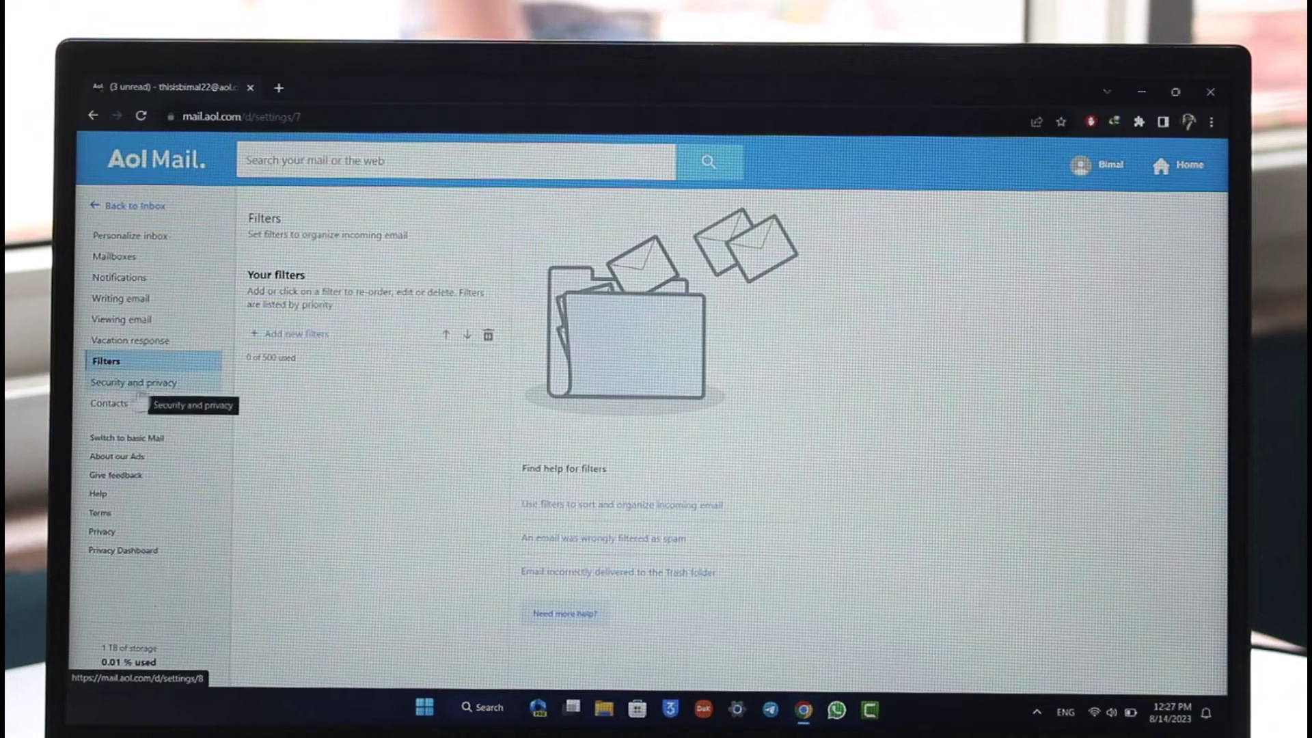
Step: Delete the single address from the Blocked addresses list under Security and privacy
{"action": "left_click", "coordinate": [138, 382]}
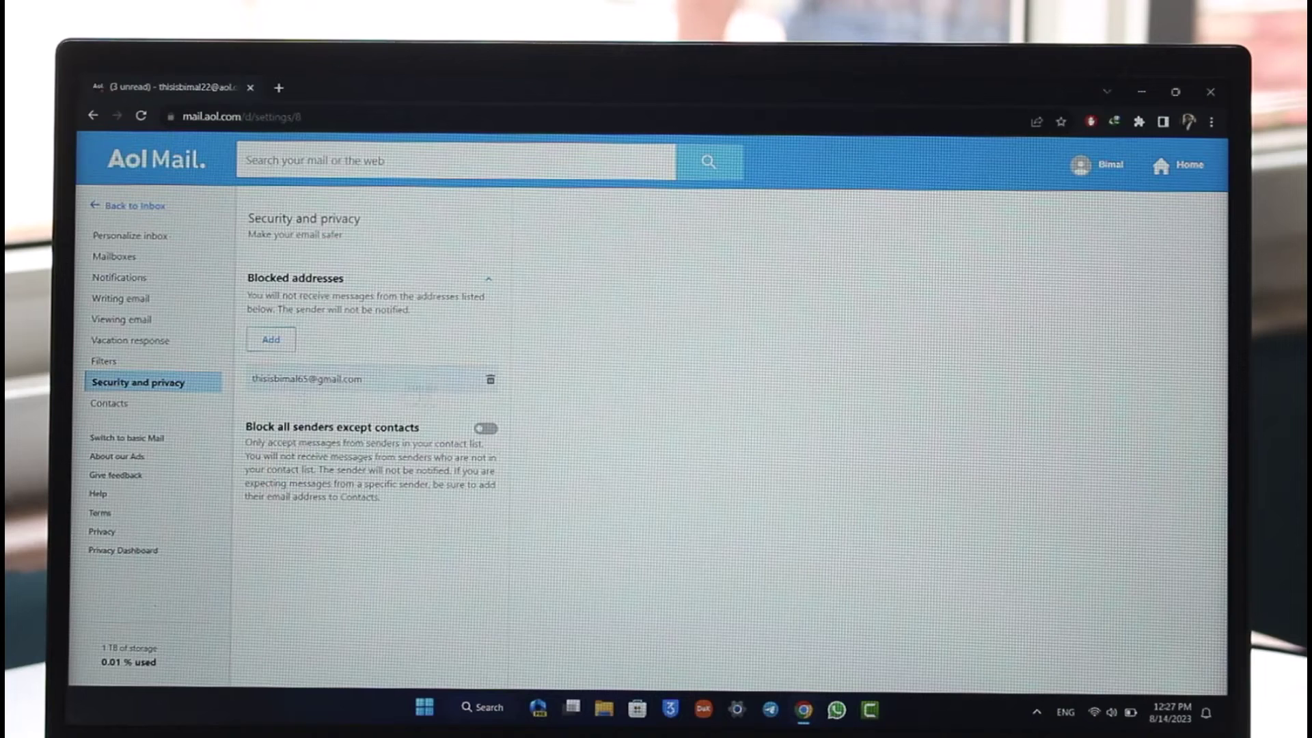
{"action": "left_click", "coordinate": [491, 381]}
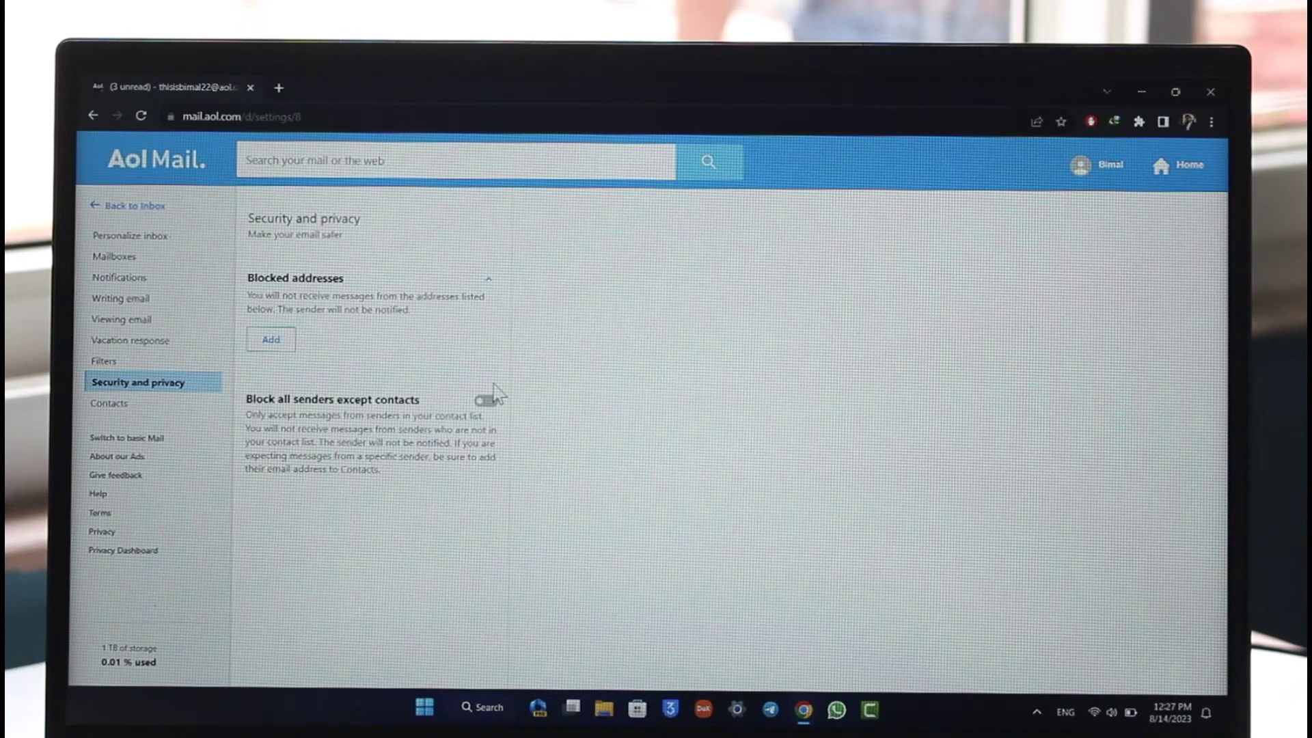